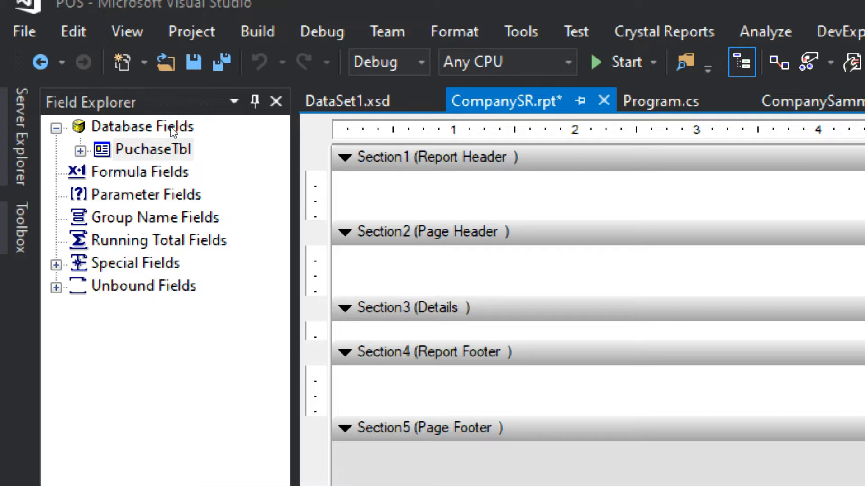
- Adjust the boundary between the Page Header and Details sections, and place PuchaseTbl's CompanyName field at the start of Details
mouse_move(224, 159)
mouse_down()
mouse_move(214, 136)
mouse_move(233, 177)
mouse_up()
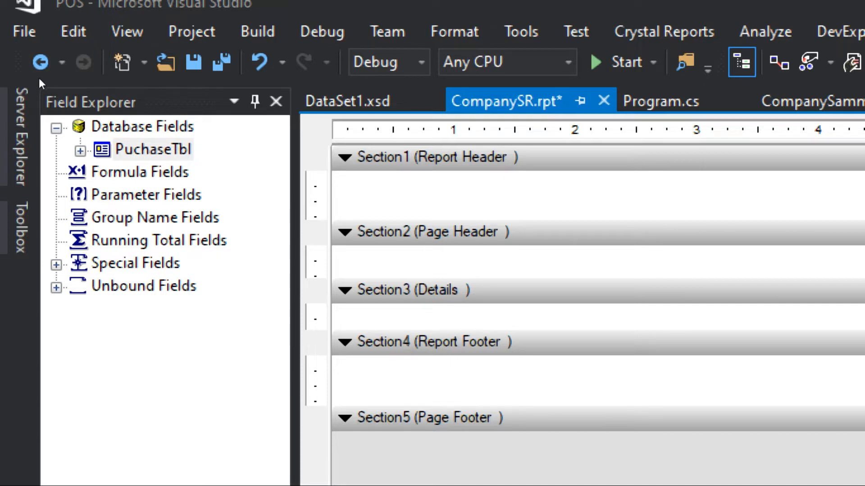
key(ctrl+alt+t)
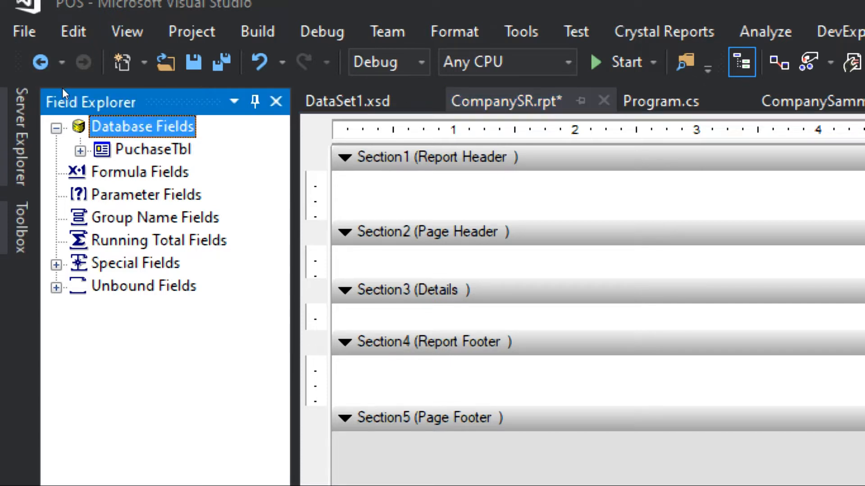
key(Down)
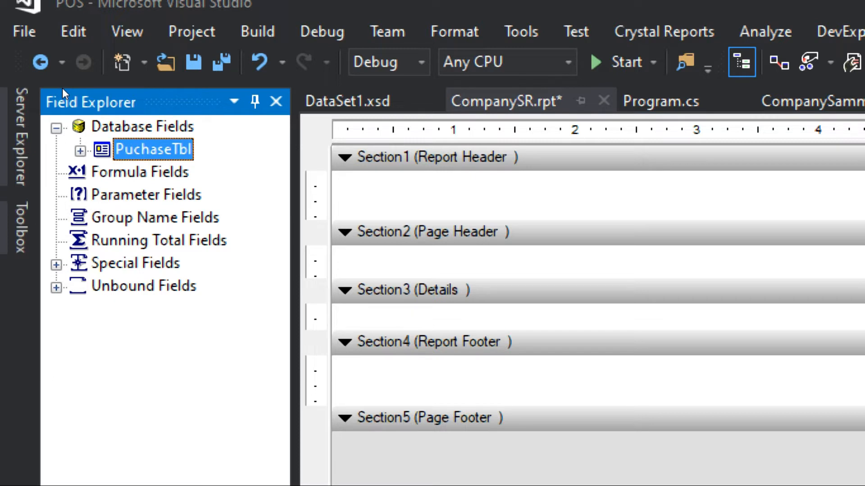
key(Right)
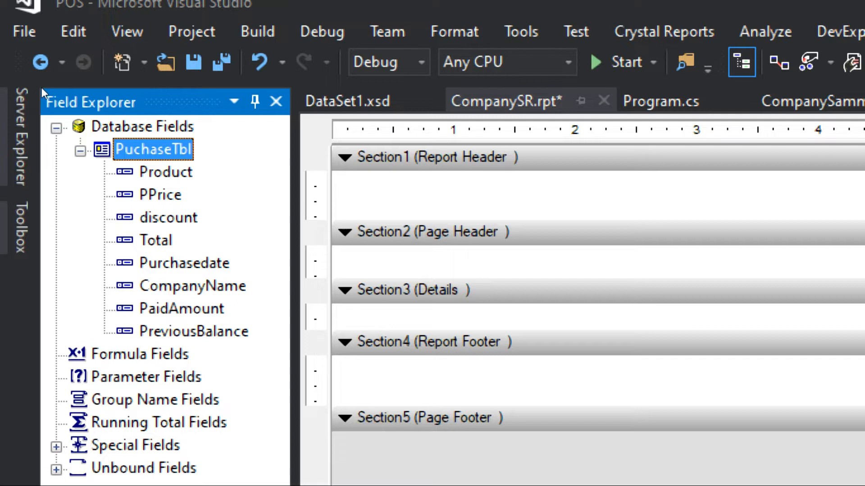
key(Down)
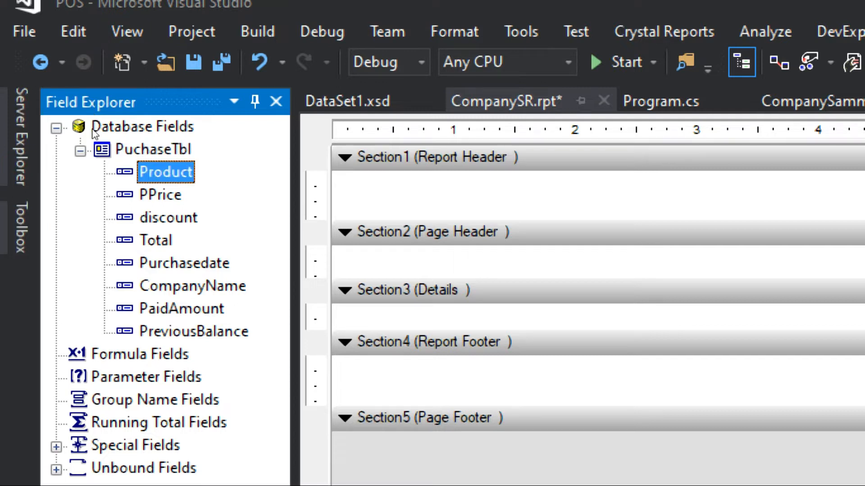
key(Down)
key(Down)
key(Down)
key(Down)
key(Down)
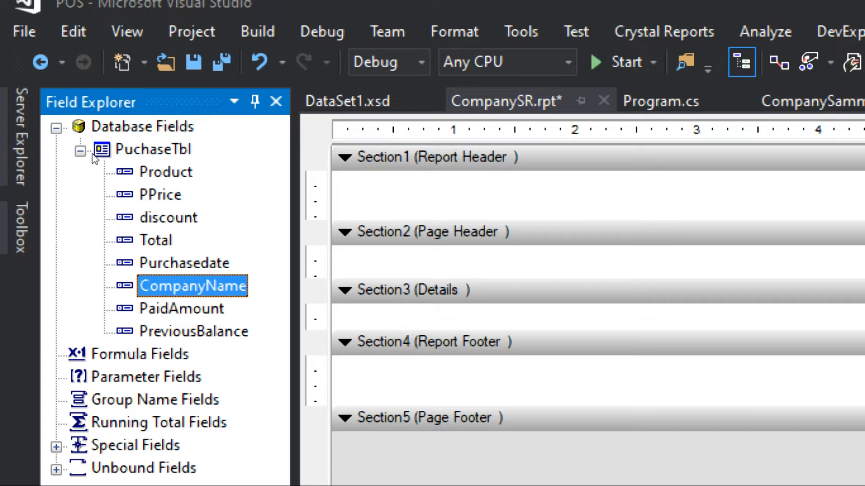
mouse_move(180, 286)
mouse_down()
mouse_move(369, 323)
mouse_move(340, 306)
mouse_move(350, 314)
mouse_up()
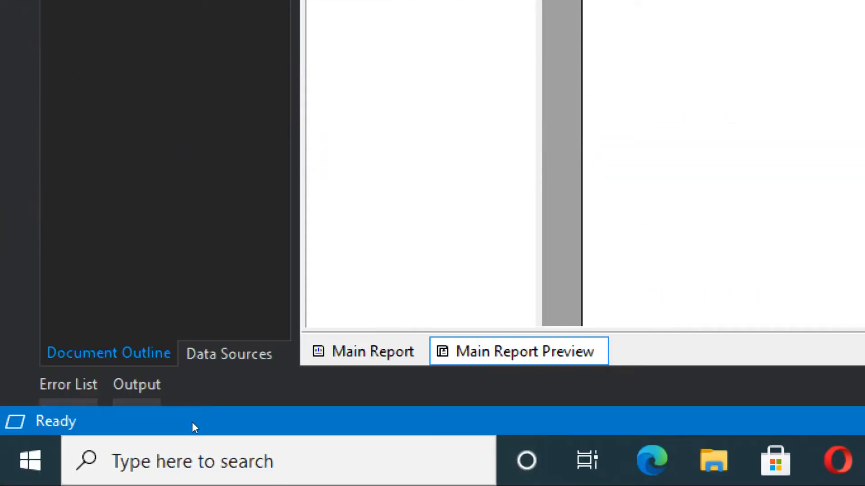
- Return to the main report design and place the Product and PPrice fields beside CompanyName in the Details section
click(379, 355)
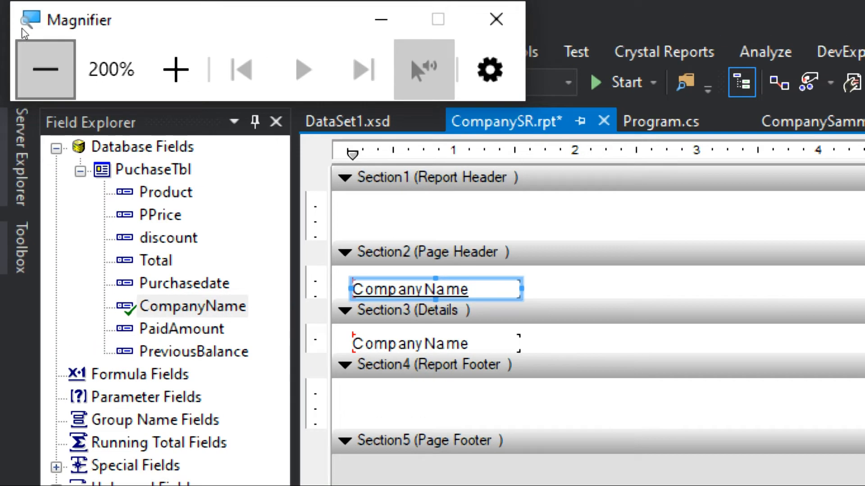
click(31, 45)
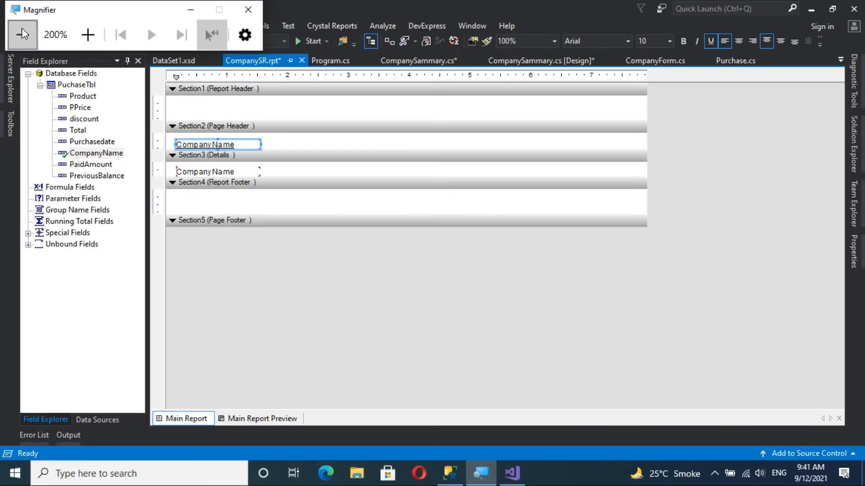
click(224, 172)
click(224, 173)
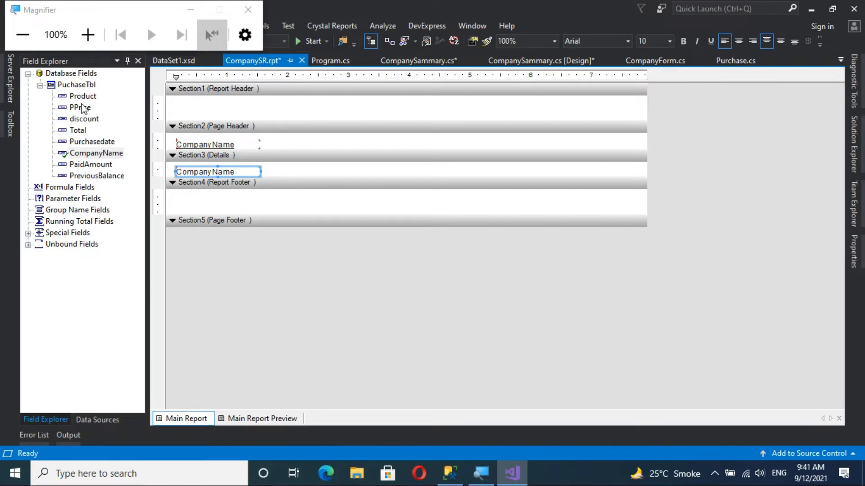
click(79, 98)
drag(80, 100, 279, 170)
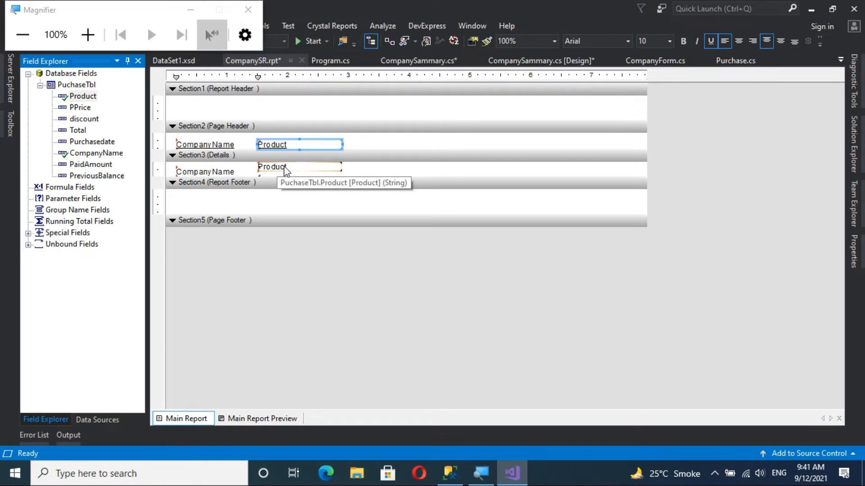
click(83, 108)
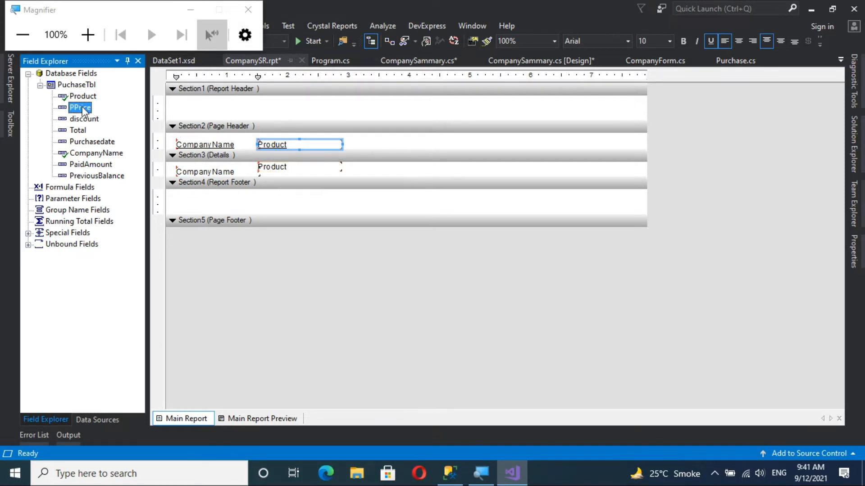
drag(75, 111, 357, 168)
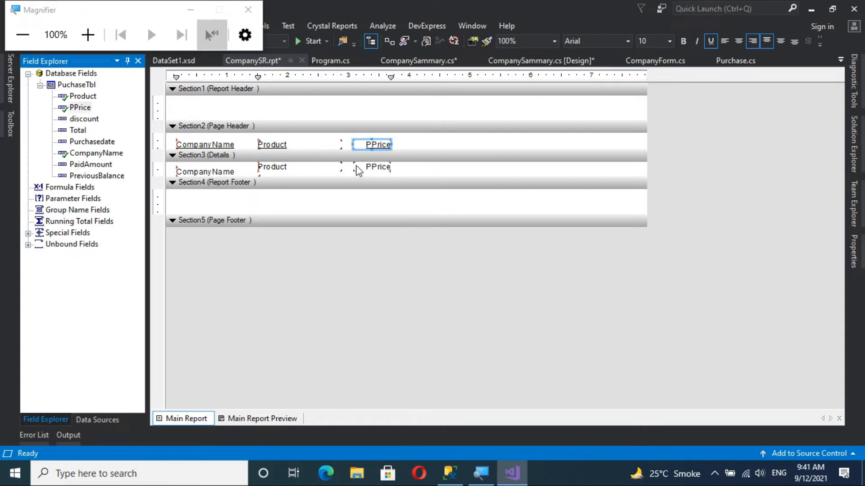
- Add the discount and Total fields after PPrice in the Details section, deleting the Total field misplaced in the Page Header
click(81, 119)
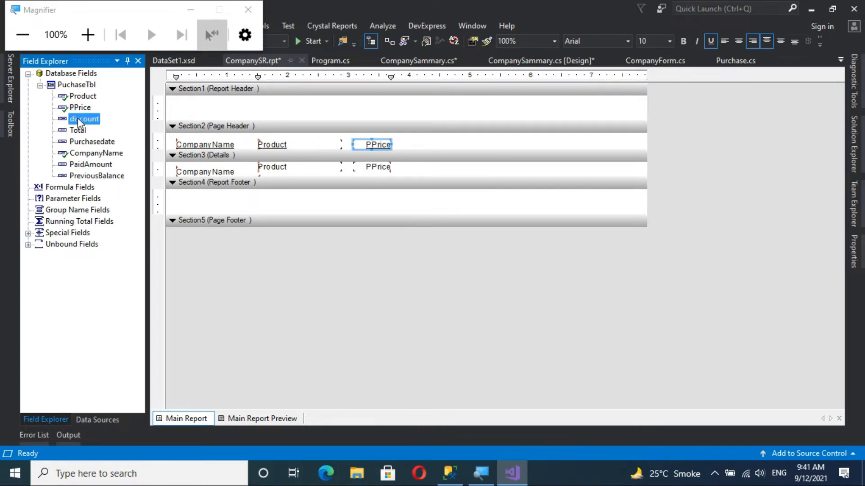
drag(65, 121, 405, 169)
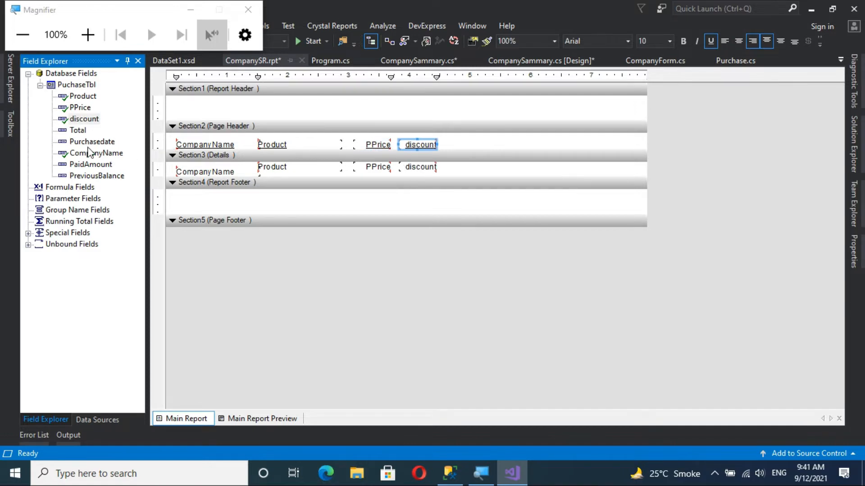
click(76, 130)
drag(62, 134, 229, 143)
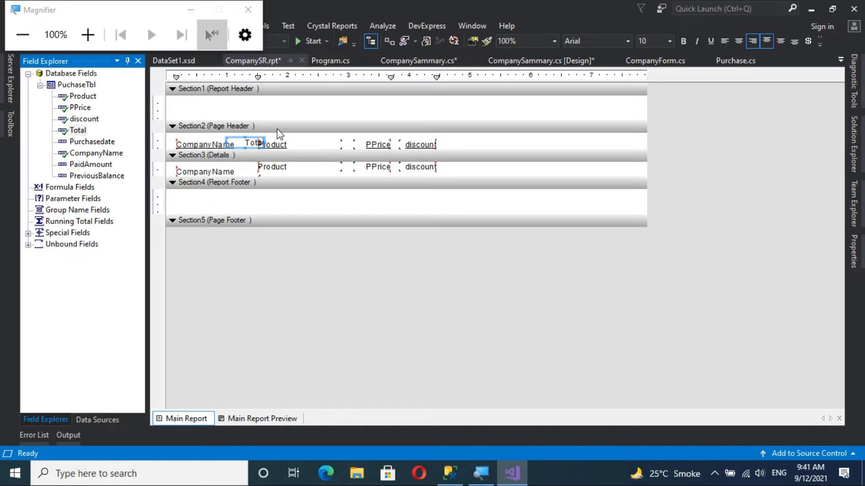
key(Delete)
drag(78, 131, 453, 170)
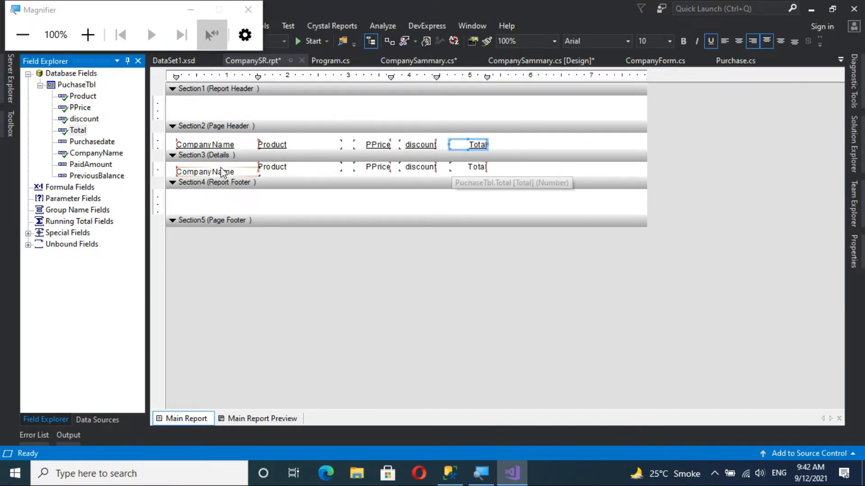
- Add the PaidAmount and PreviousBalance fields after Total in the Details section
click(104, 166)
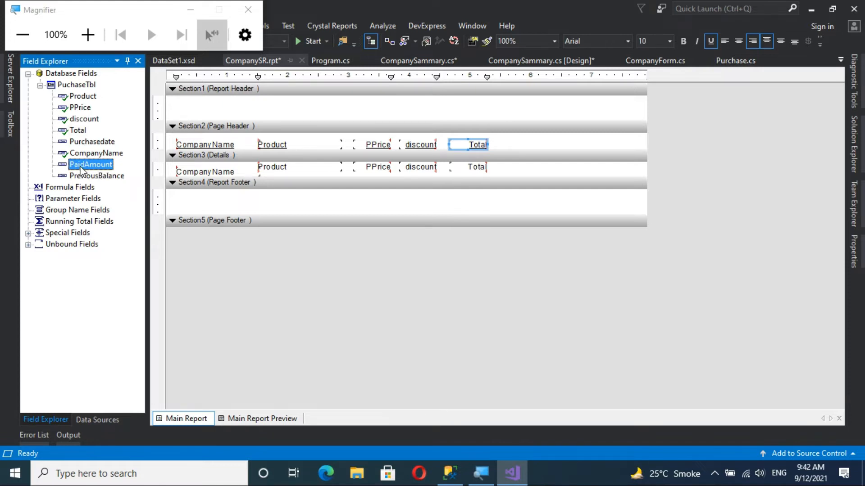
drag(81, 171, 503, 170)
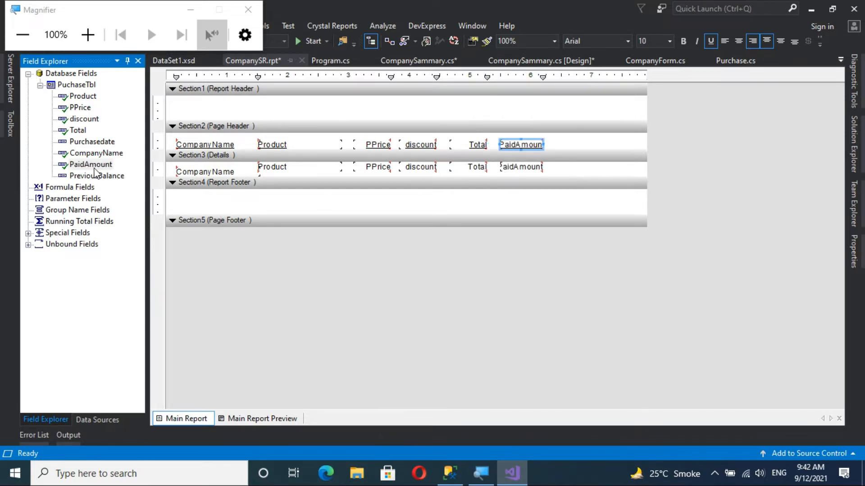
drag(95, 170, 555, 168)
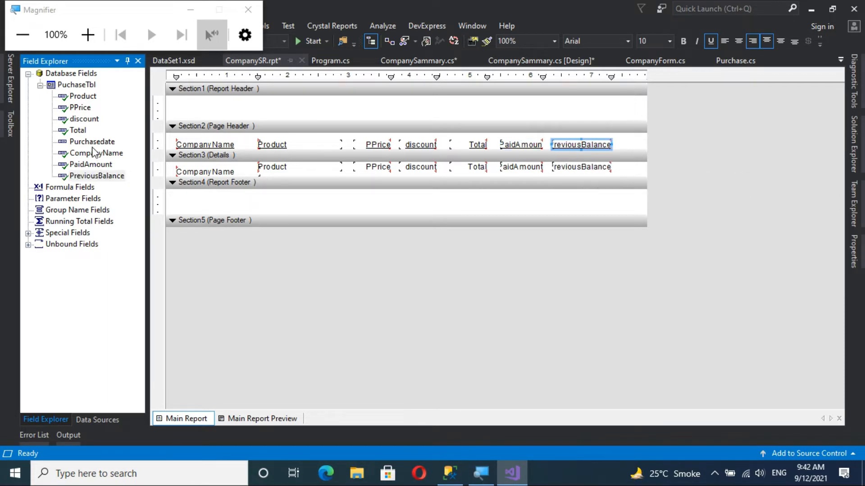
- Place the Purchasedate field at the far end of the Report Header and minimise the Magnifier window
drag(93, 142, 559, 106)
click(97, 143)
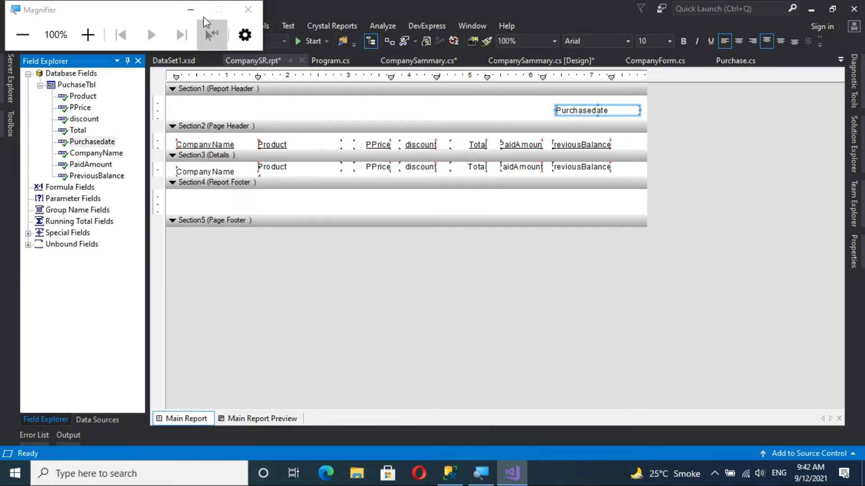
click(191, 9)
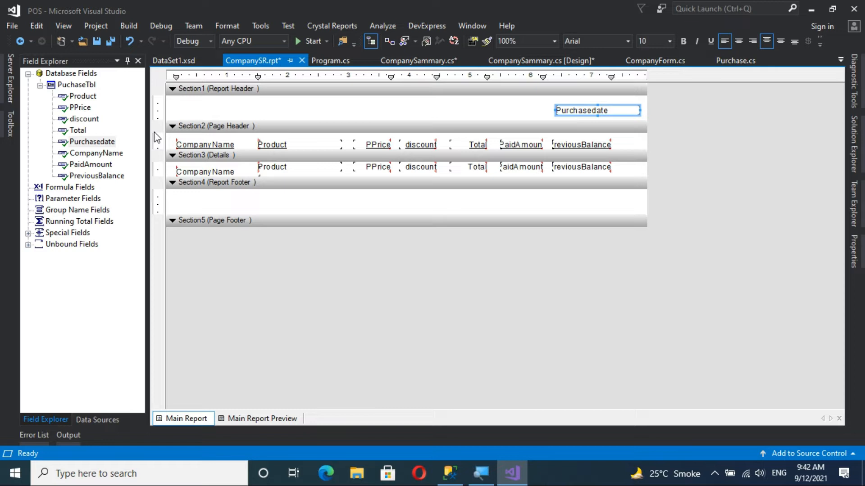
- Move the CompanyName field in Details up and slightly outward so it lines up with the other fields
key(super+plus)
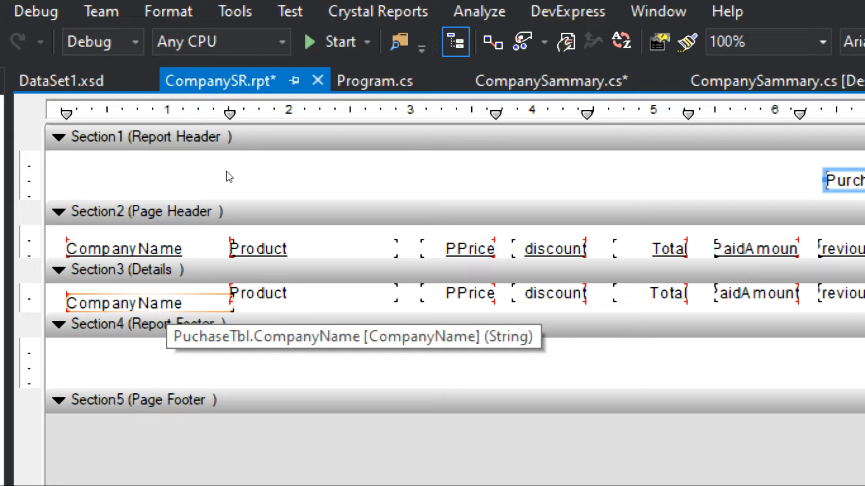
click(167, 302)
mouse_move(168, 303)
mouse_down()
mouse_move(150, 289)
mouse_move(157, 294)
mouse_up()
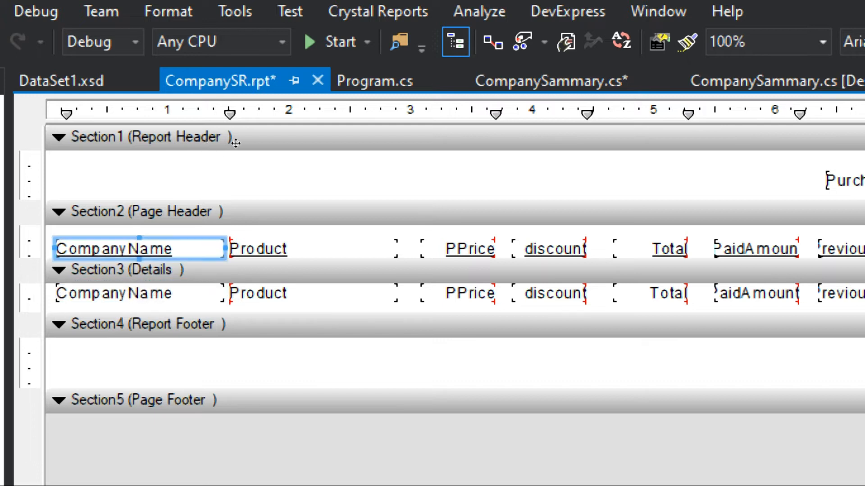
click(259, 249)
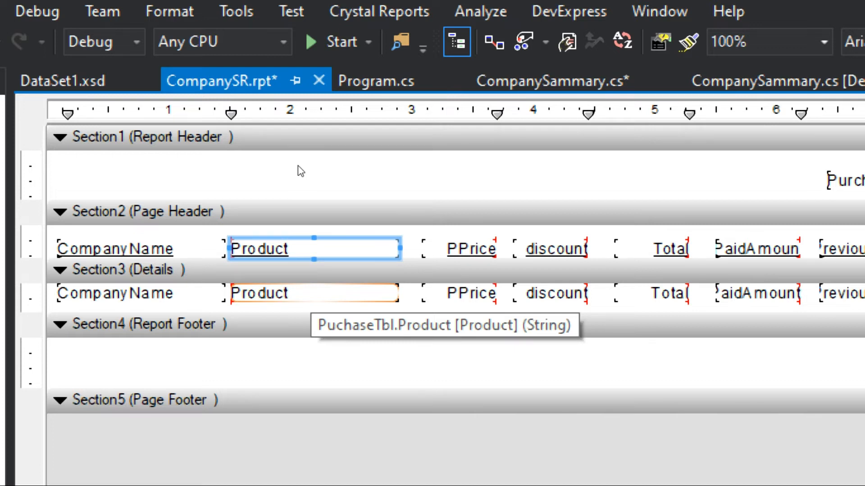
right_click(615, 205)
click(520, 200)
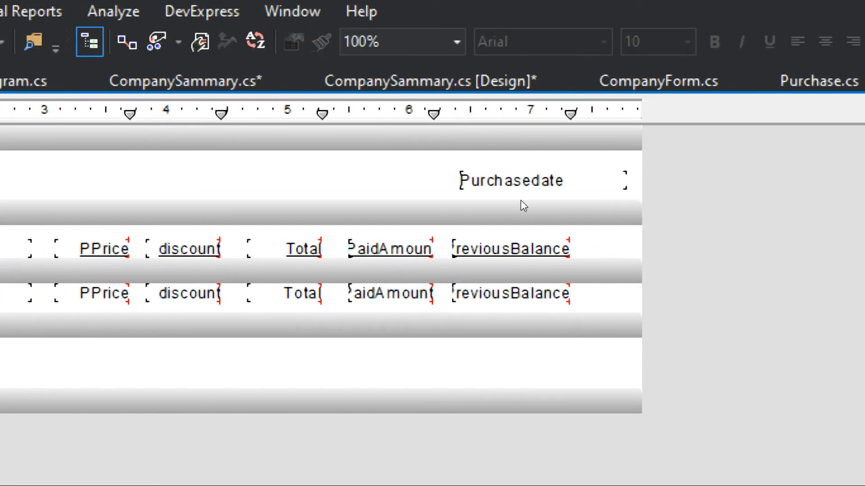
right_click(318, 106)
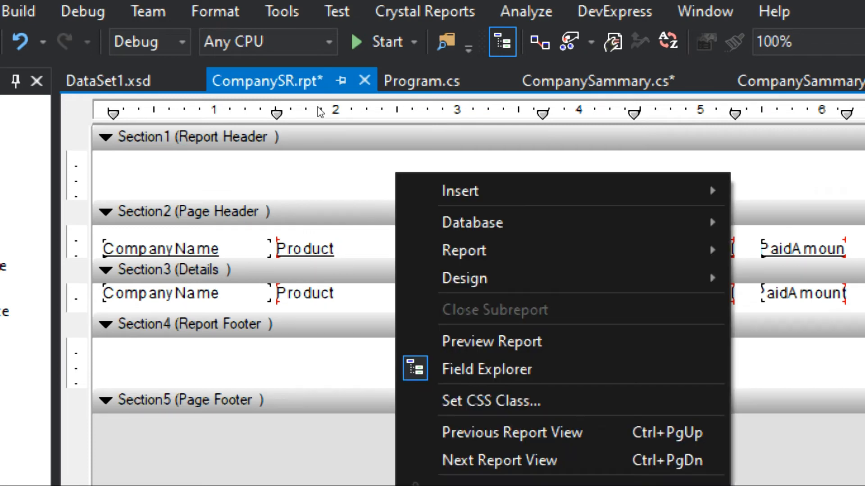
- Use the Section Expert to give the Report Header section a Silver background color
right_click(306, 86)
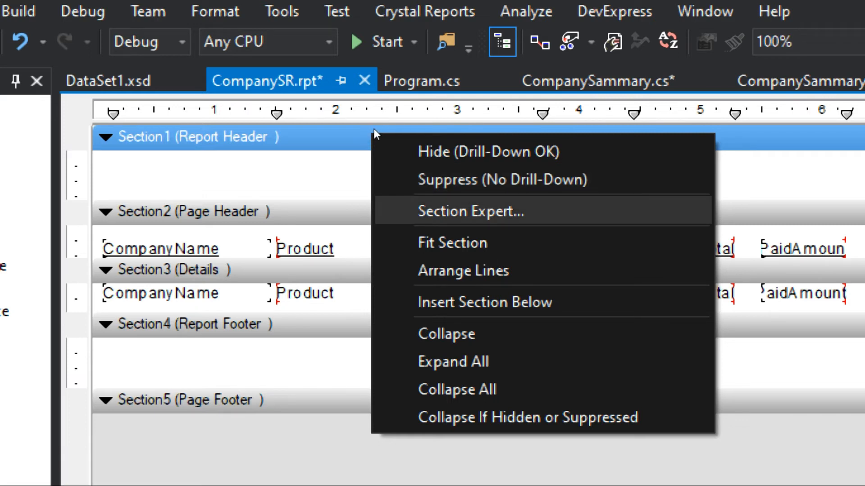
click(470, 211)
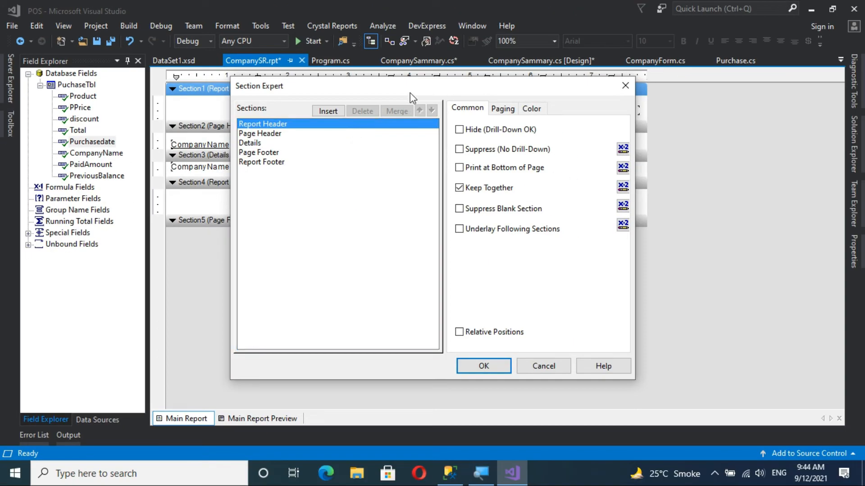
drag(410, 91, 386, 90)
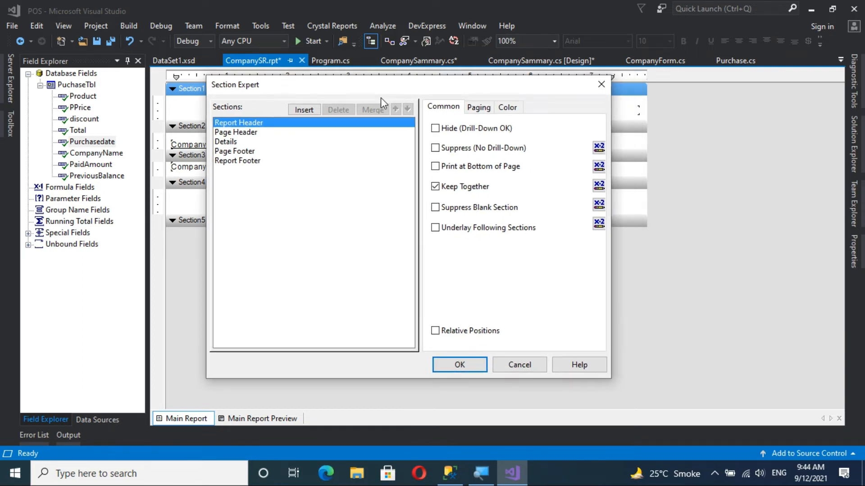
click(479, 108)
click(508, 109)
click(451, 156)
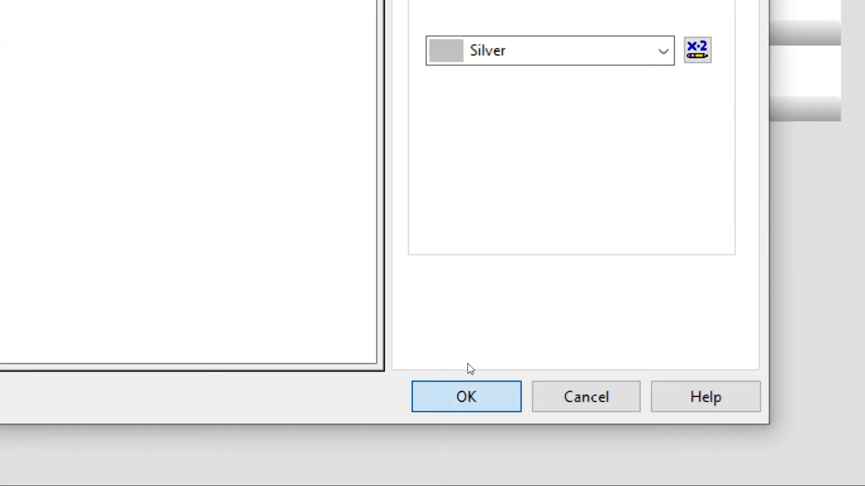
click(469, 366)
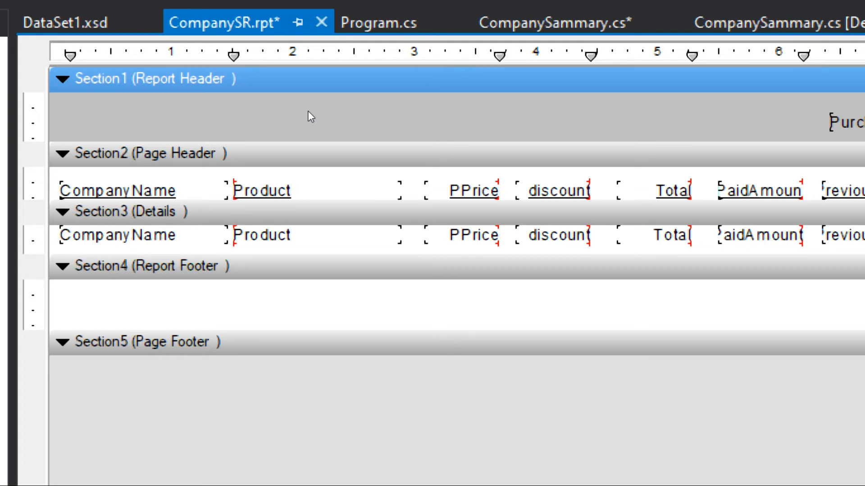
- Insert a text object reading "Company Summary" in the middle of the Report Header section
right_click(322, 104)
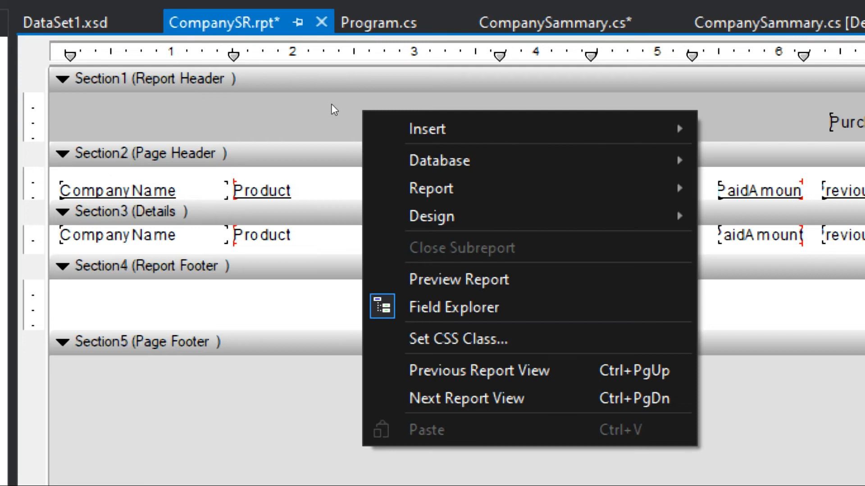
mouse_move(347, 110)
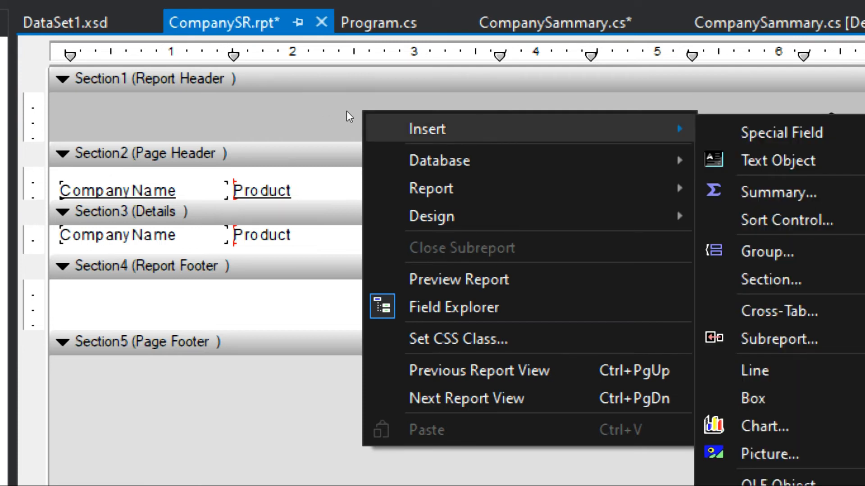
mouse_move(364, 153)
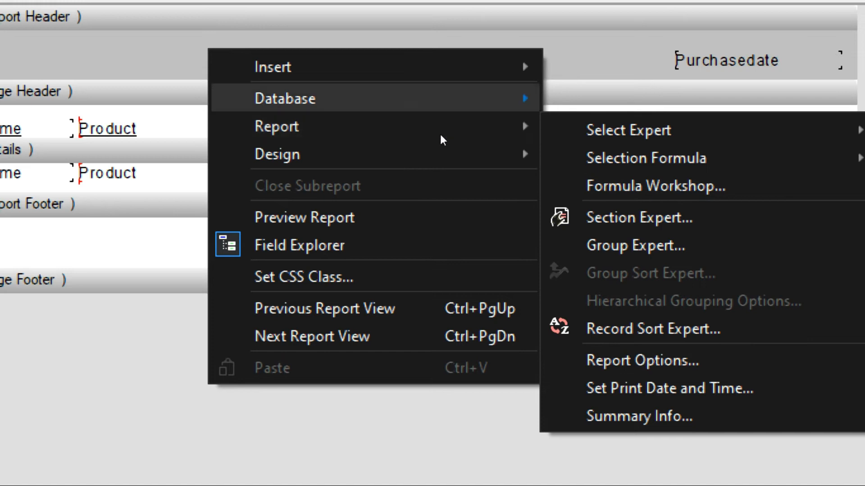
mouse_move(441, 136)
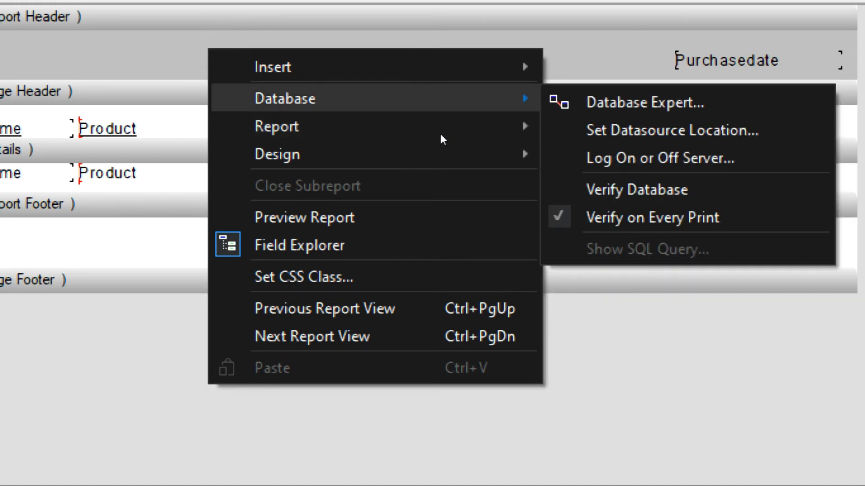
mouse_move(425, 117)
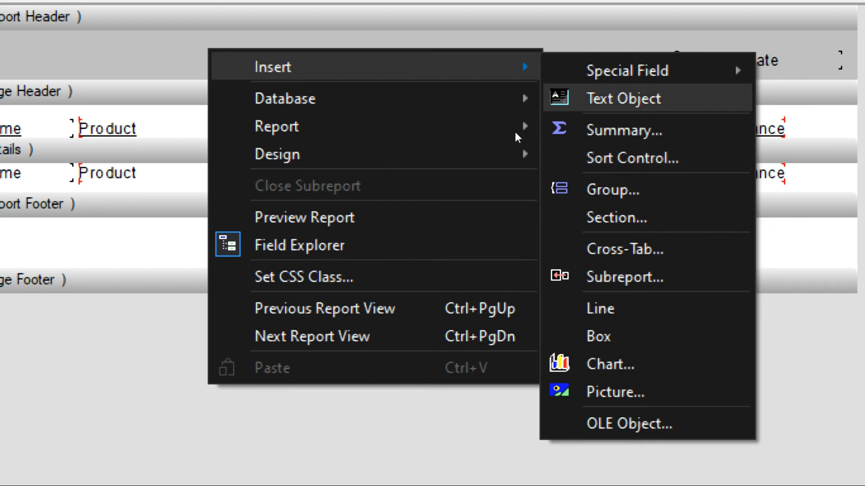
click(624, 99)
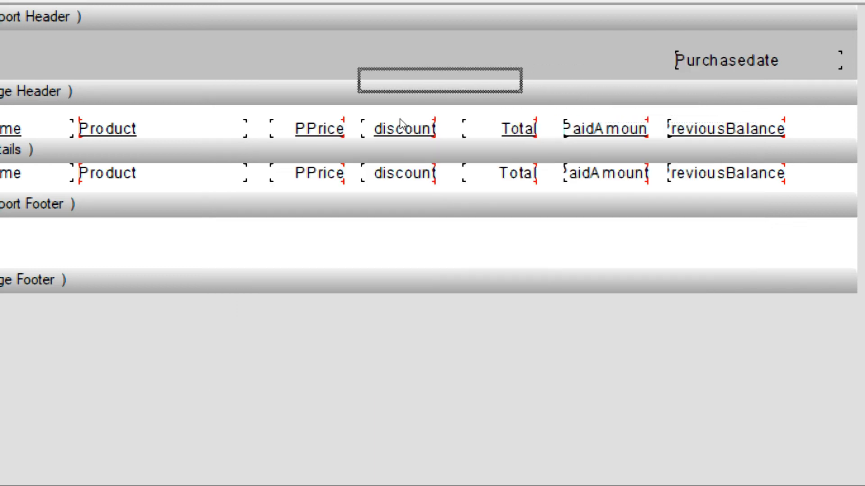
click(330, 110)
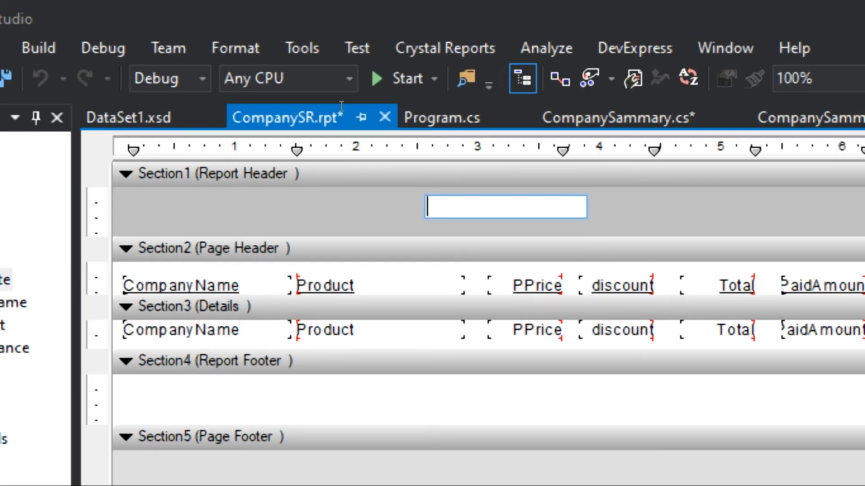
text(Co)
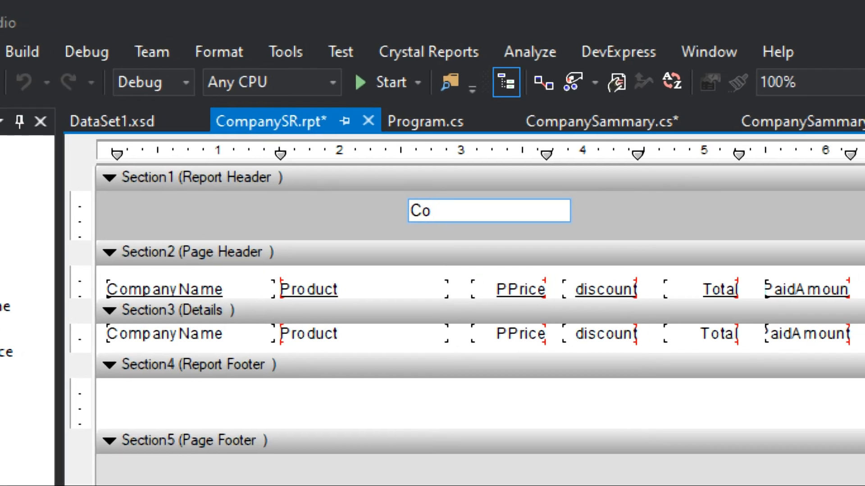
text(mpany Summa)
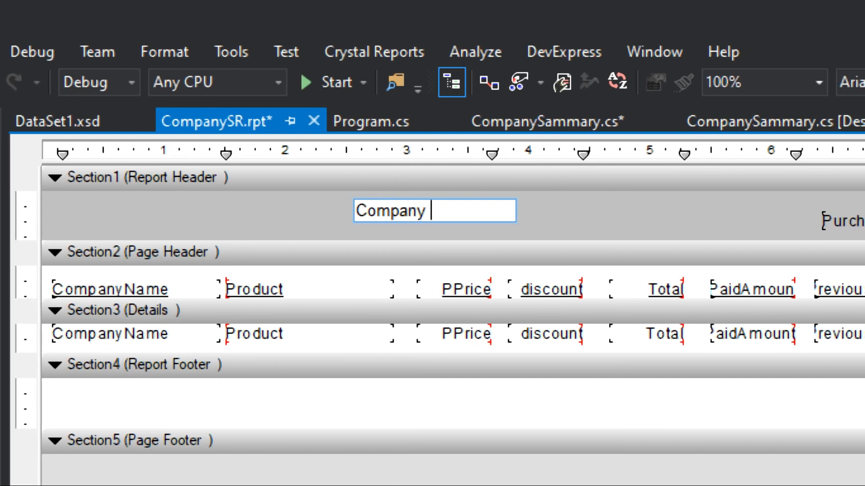
text(ry)
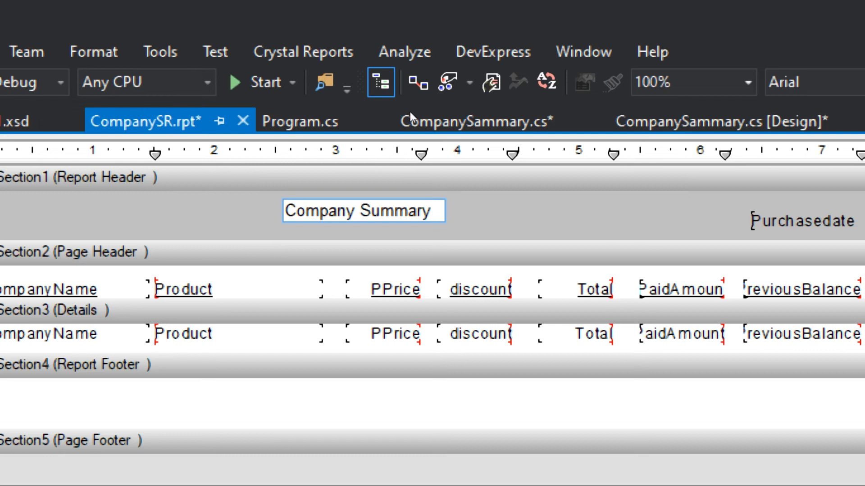
key(Escape)
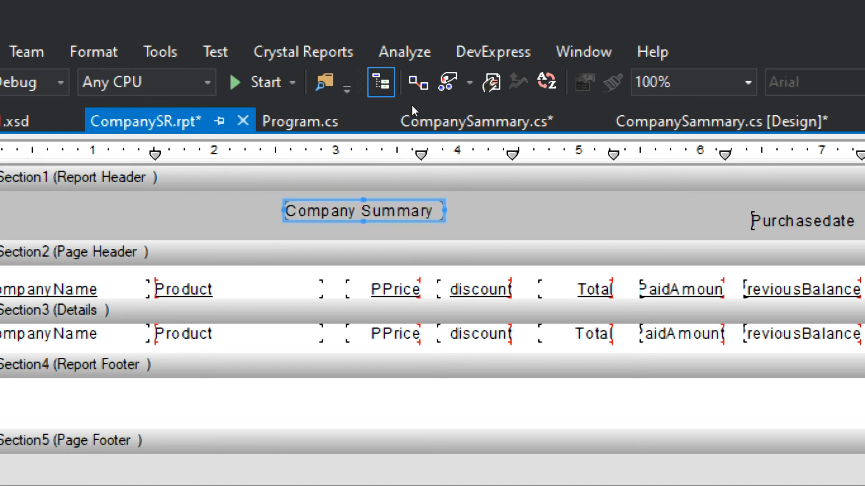
- Widen the Company Summary text object on both sides and center its text horizontally
drag(401, 105, 447, 105)
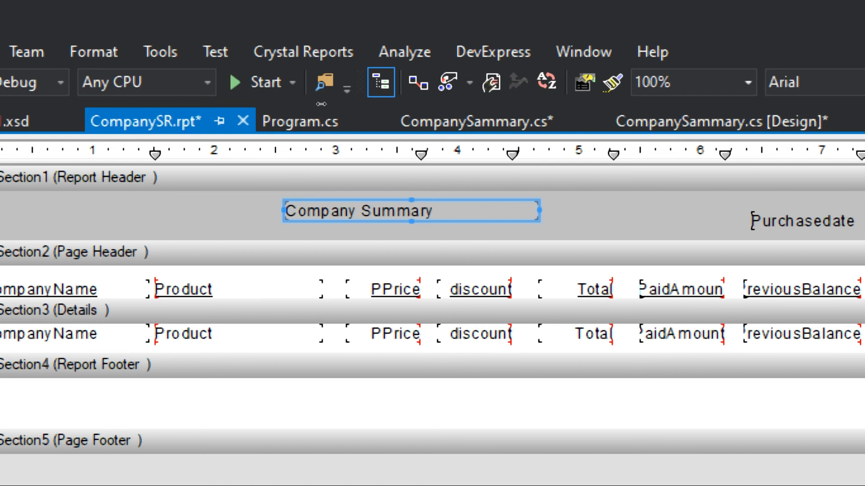
drag(321, 104, 278, 110)
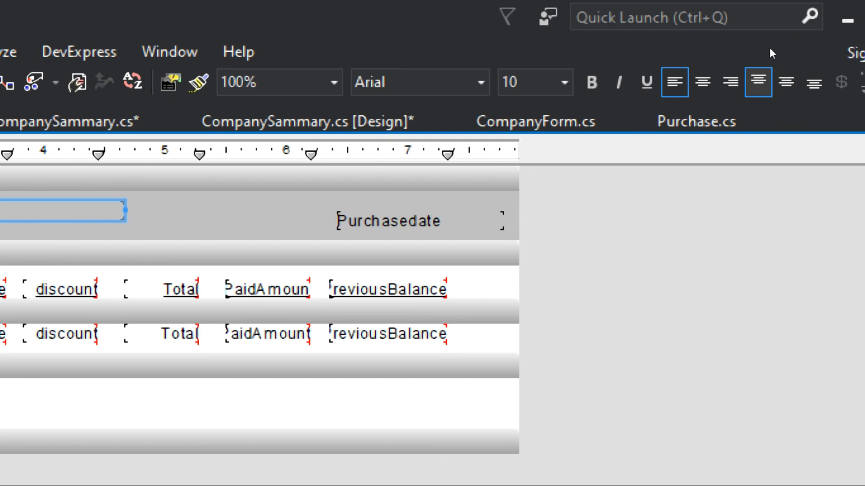
click(703, 82)
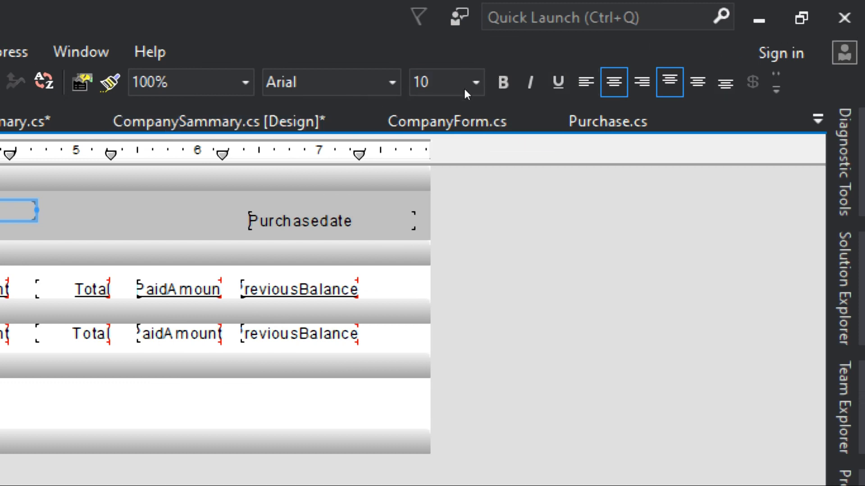
- Try to set the font size of the Company Summary text object to 15
click(631, 82)
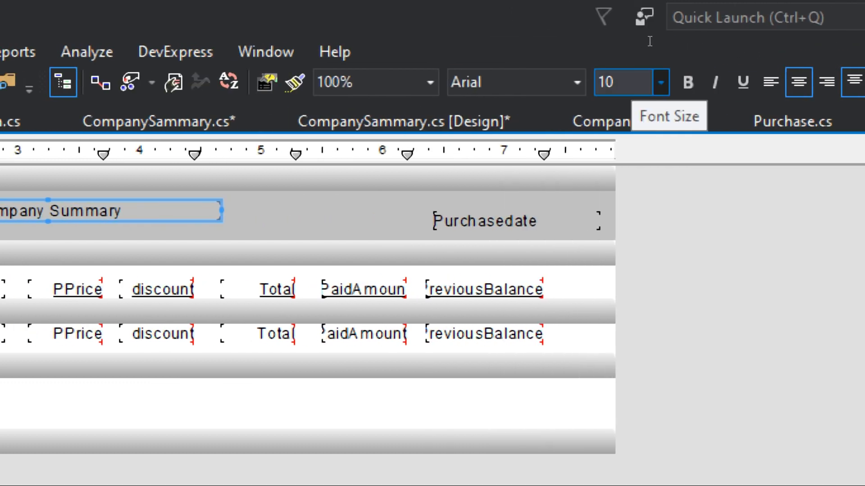
key(BackSpace)
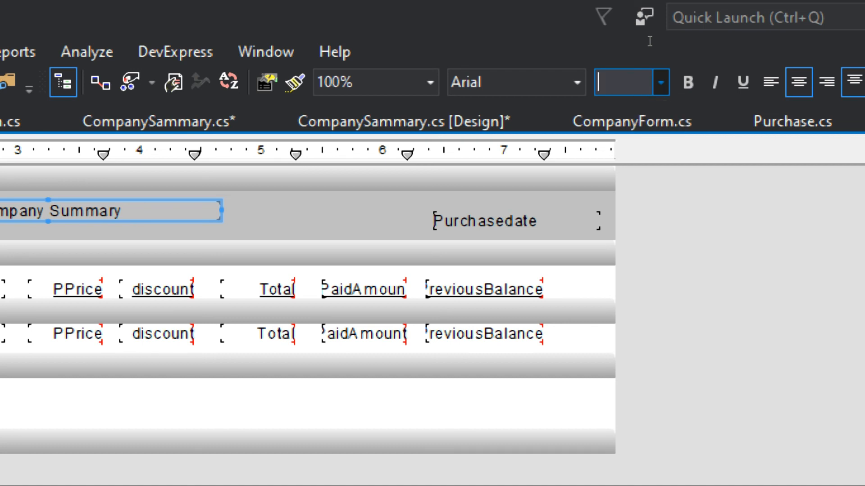
text(15)
key(Return)
click(134, 212)
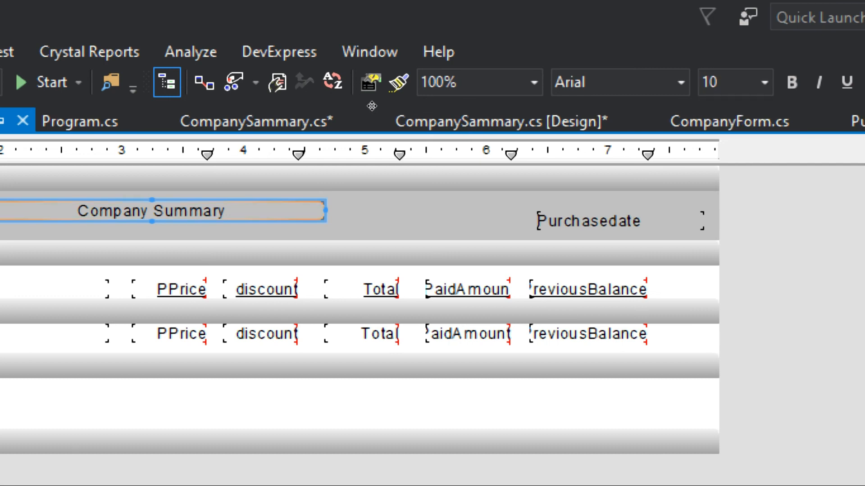
- Extend the Report Header title text to read "Company Summary Report"
double_click(234, 211)
key(End)
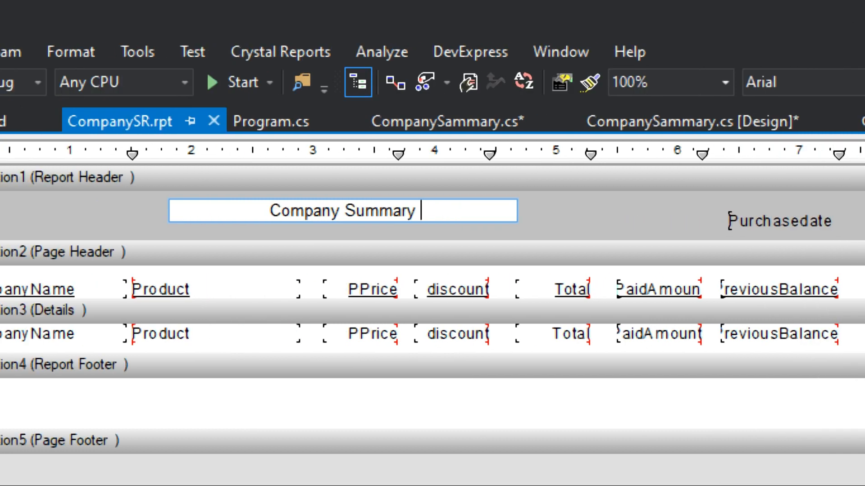
key(Escape)
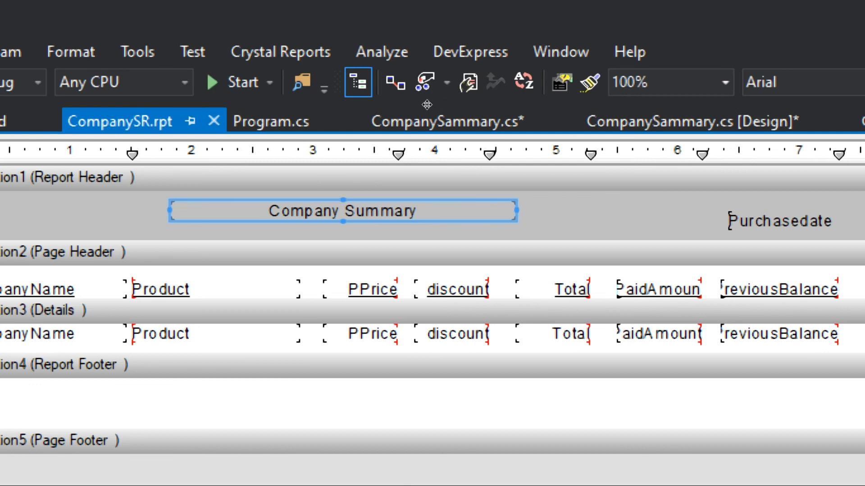
double_click(427, 211)
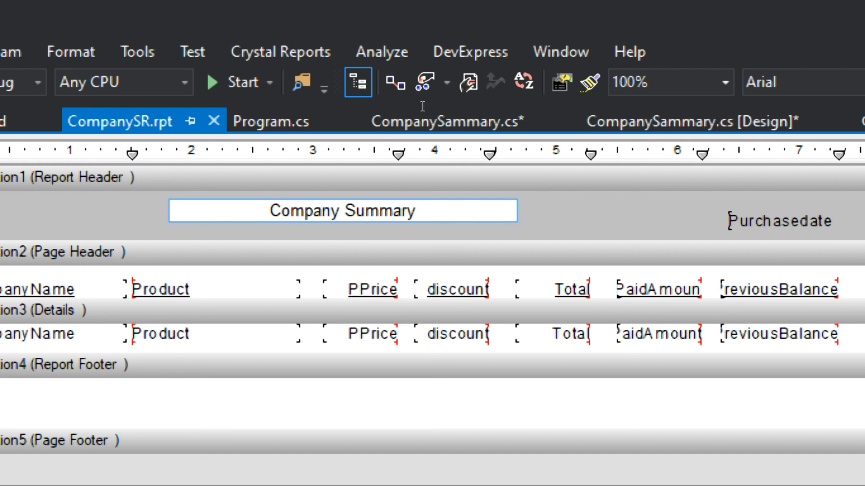
text(Report)
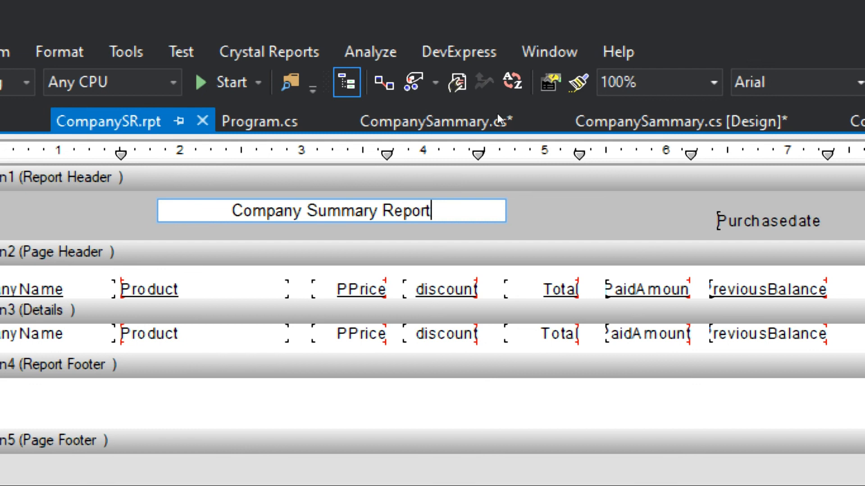
key(Escape)
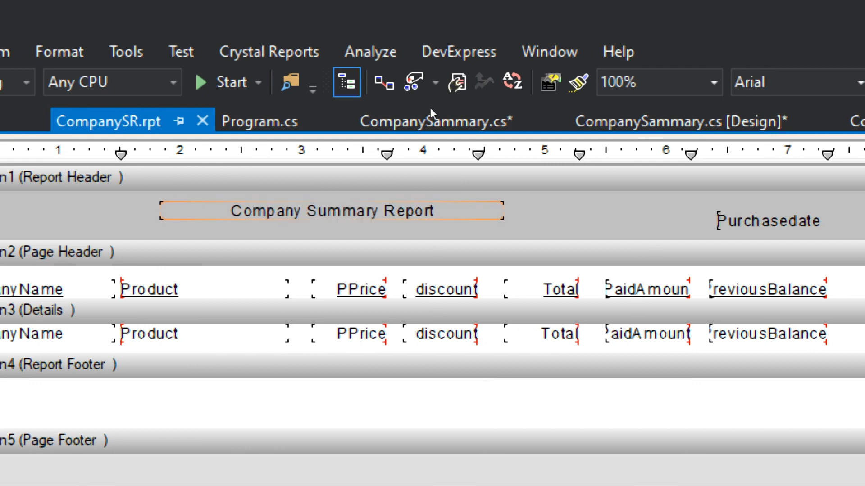